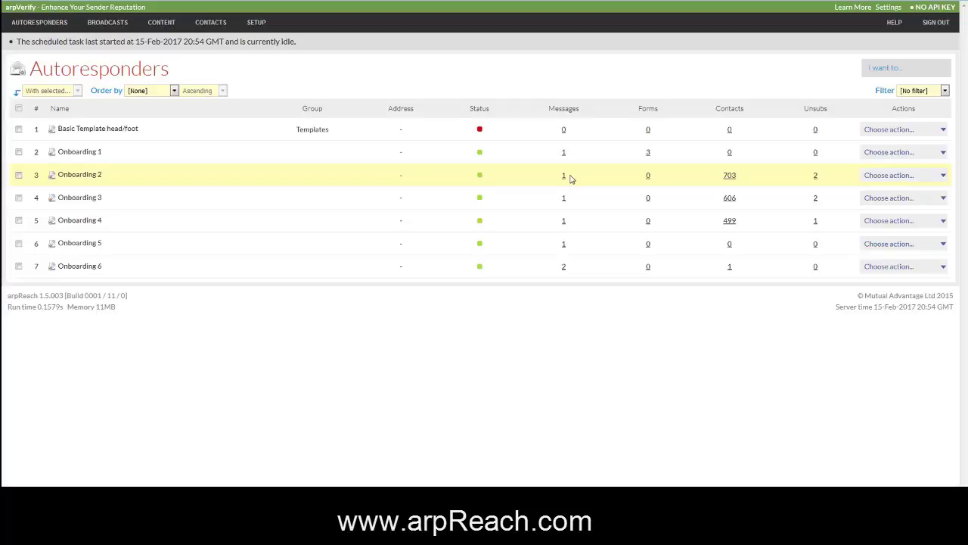
# Open the settings of the Onboarding 1 autoresponder and expand its Options section.
pyautogui.click(892, 152)
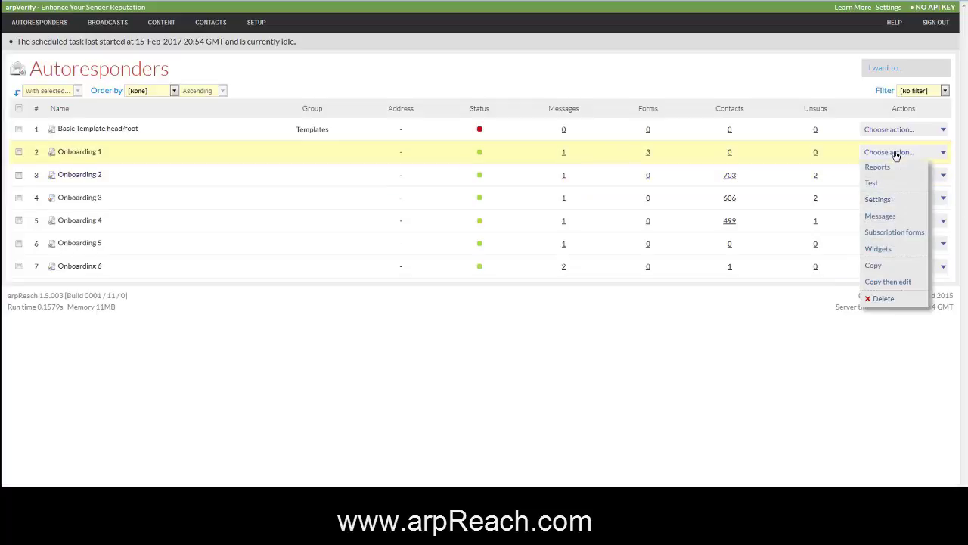
pyautogui.click(881, 199)
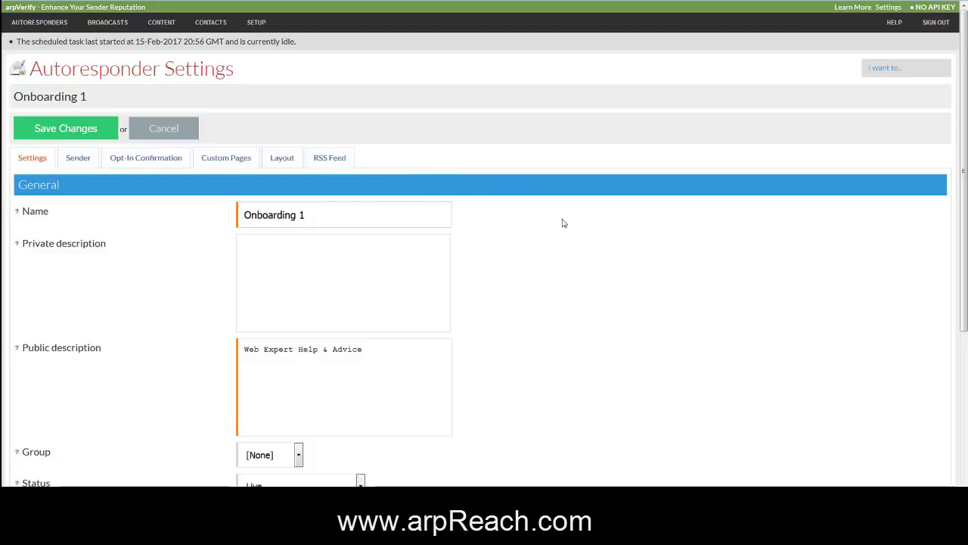
pyautogui.scroll(-5, 563, 225)
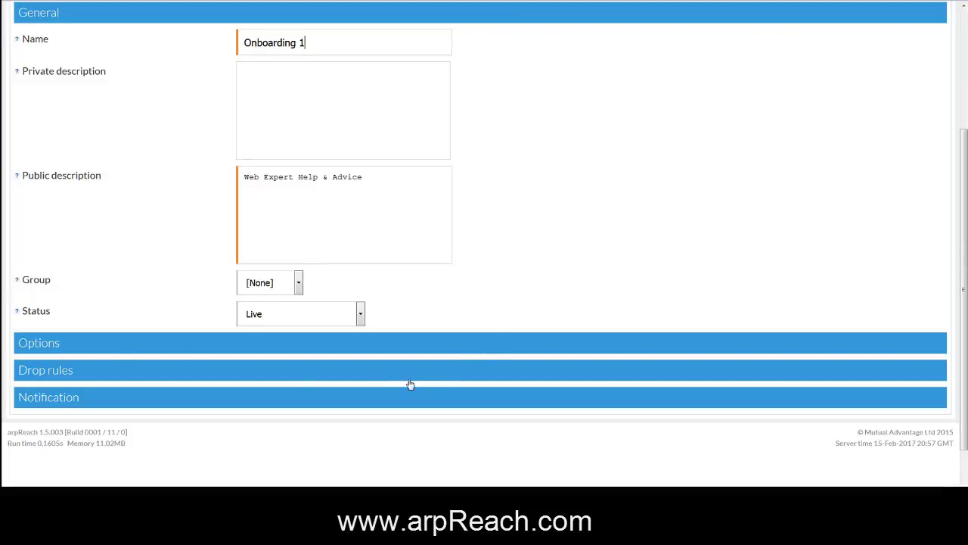
pyautogui.click(71, 344)
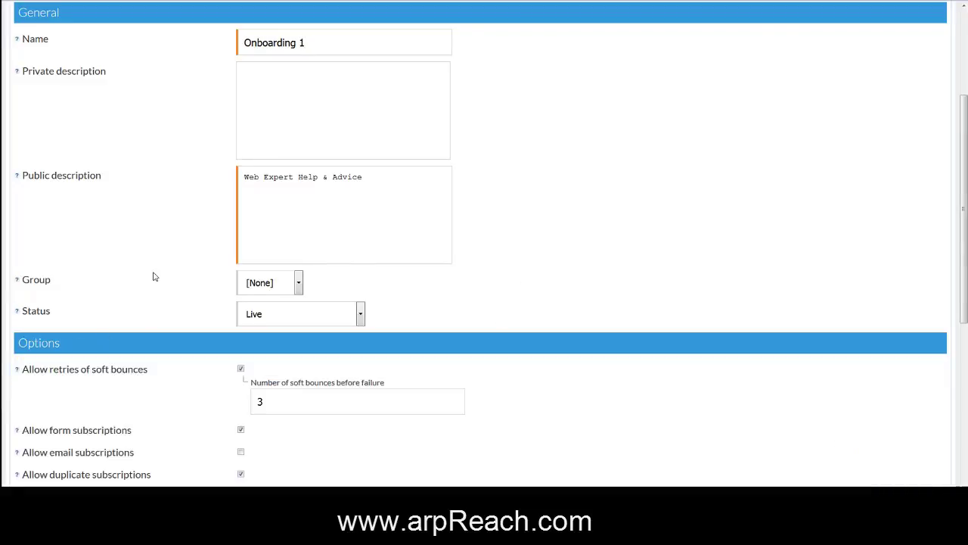
pyautogui.scroll(-3, 153, 277)
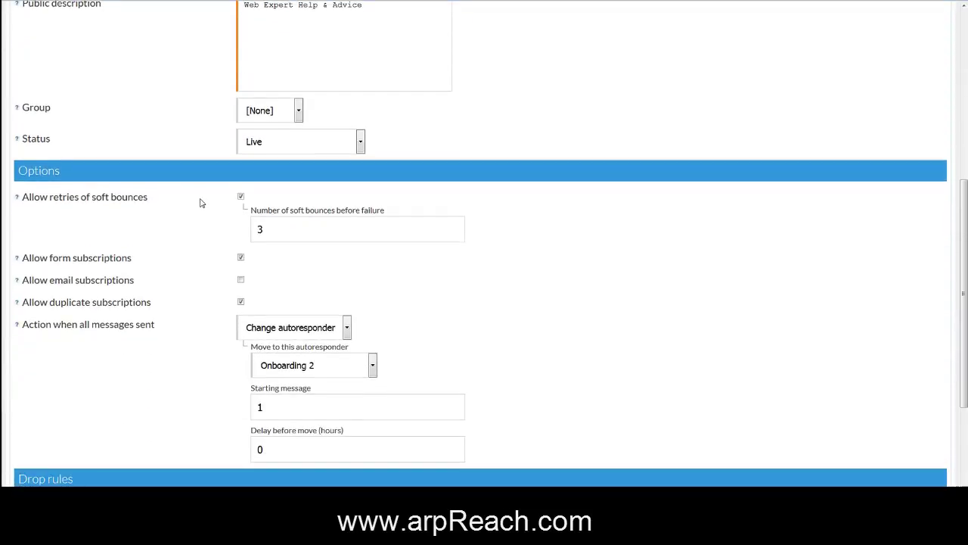
pyautogui.scroll(-1, 201, 202)
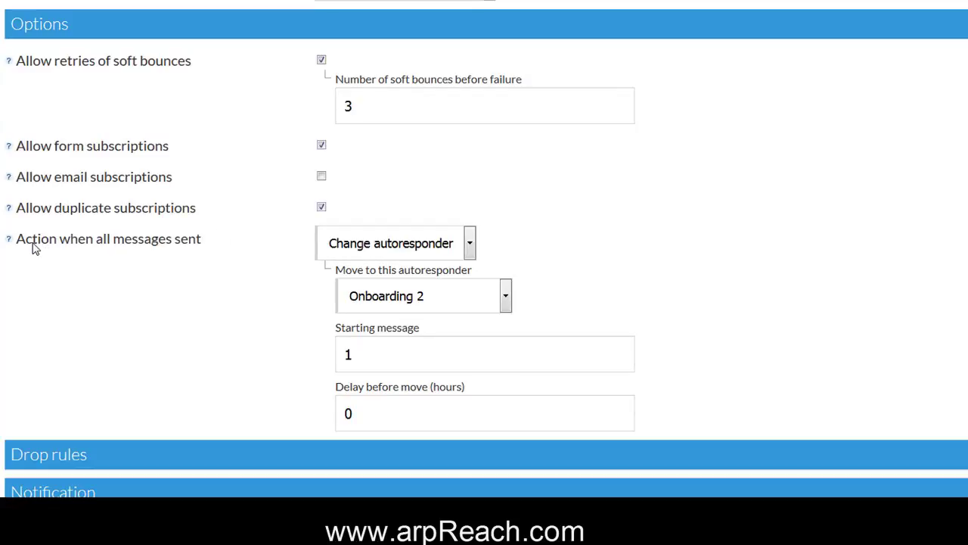
# Examine the available choices for the action when all messages are sent and for the autoresponder contacts move to.
pyautogui.click(470, 244)
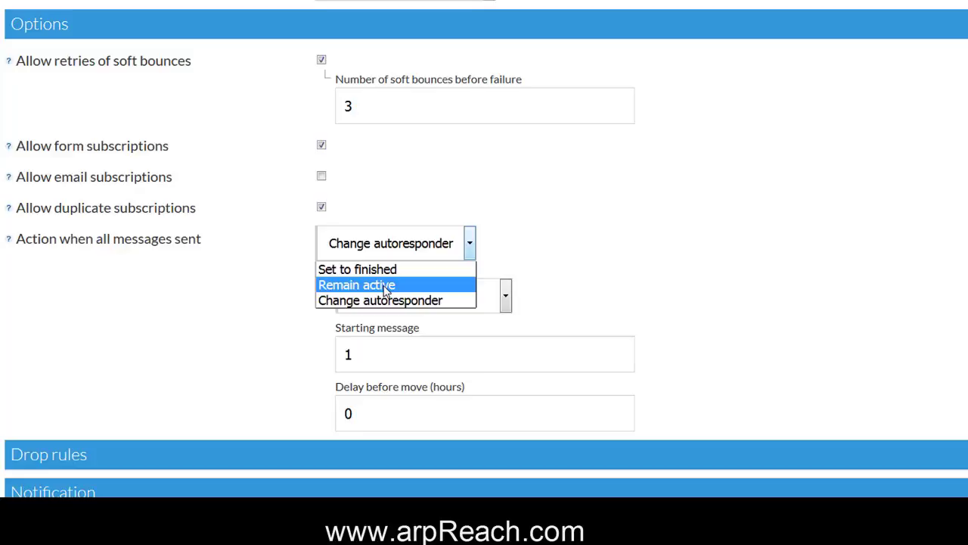
pyautogui.click(551, 243)
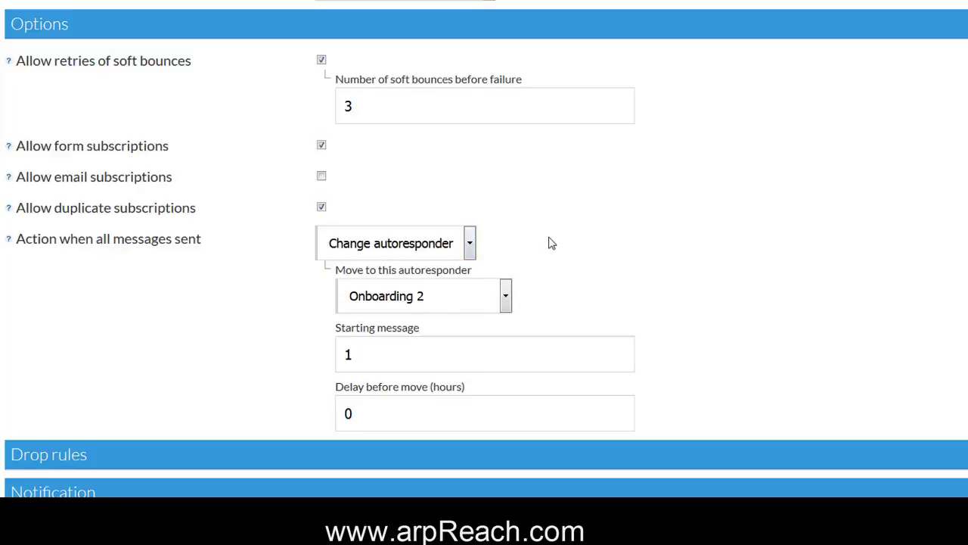
pyautogui.click(470, 244)
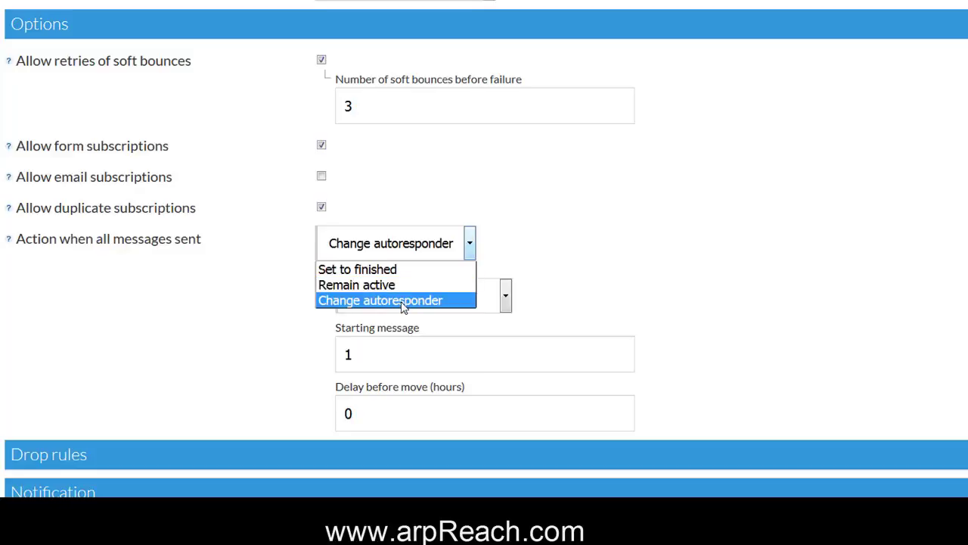
pyautogui.click(541, 243)
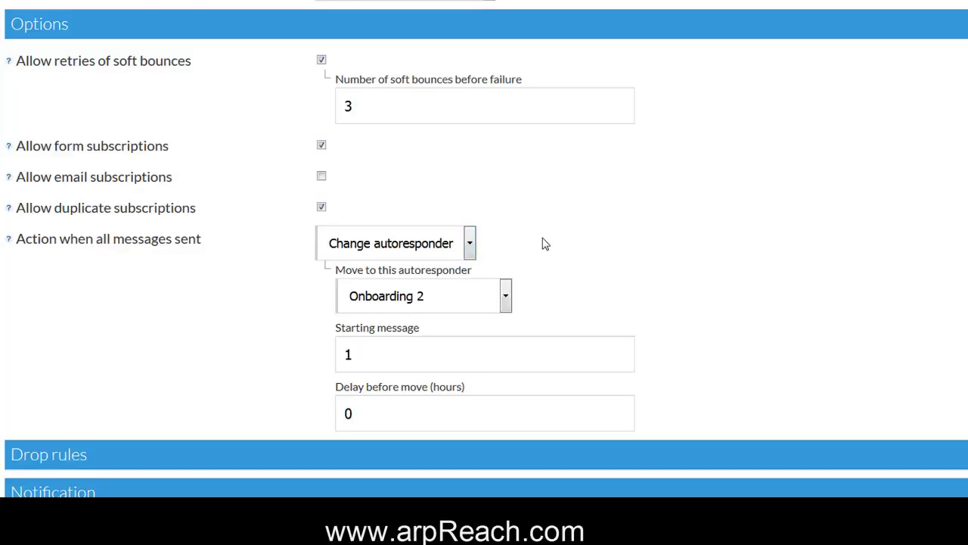
pyautogui.click(506, 296)
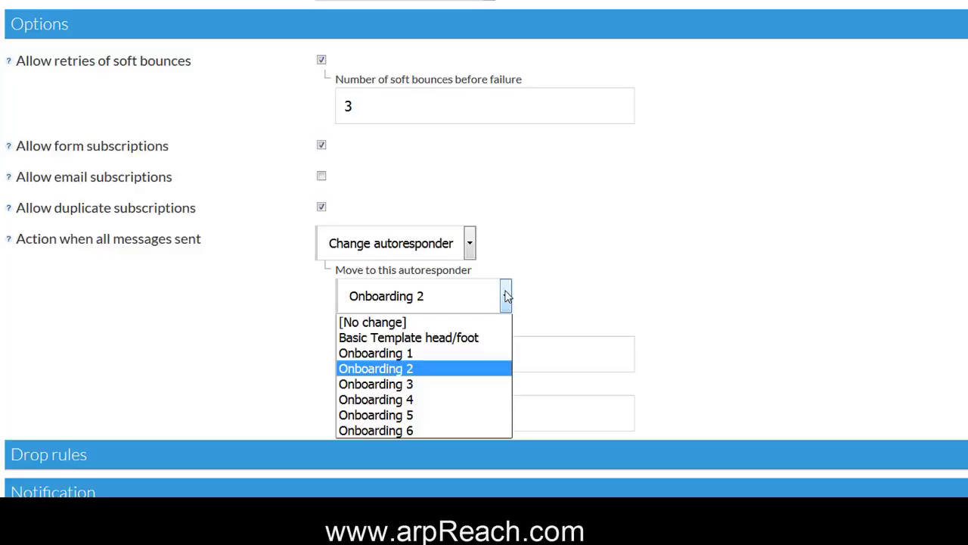
pyautogui.click(564, 265)
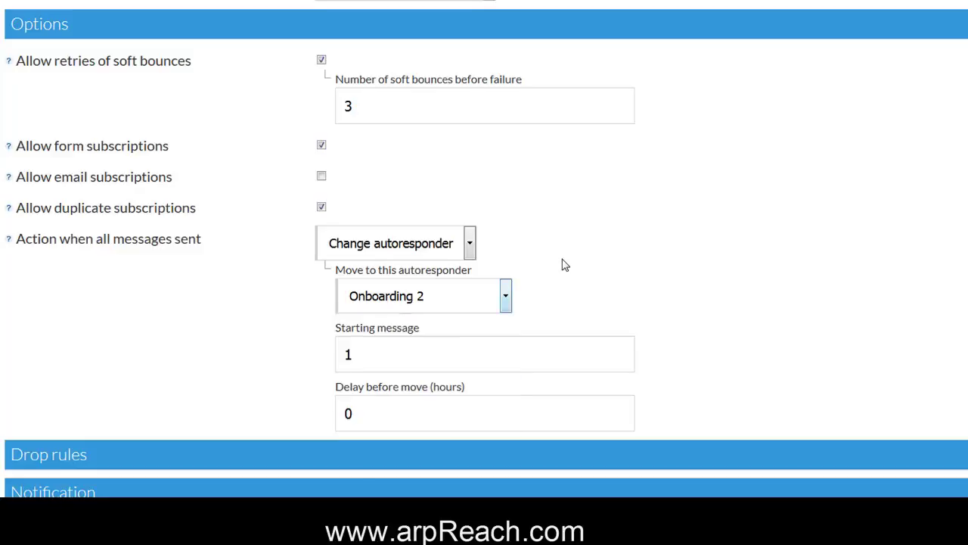
pyautogui.scroll(-2, 564, 264)
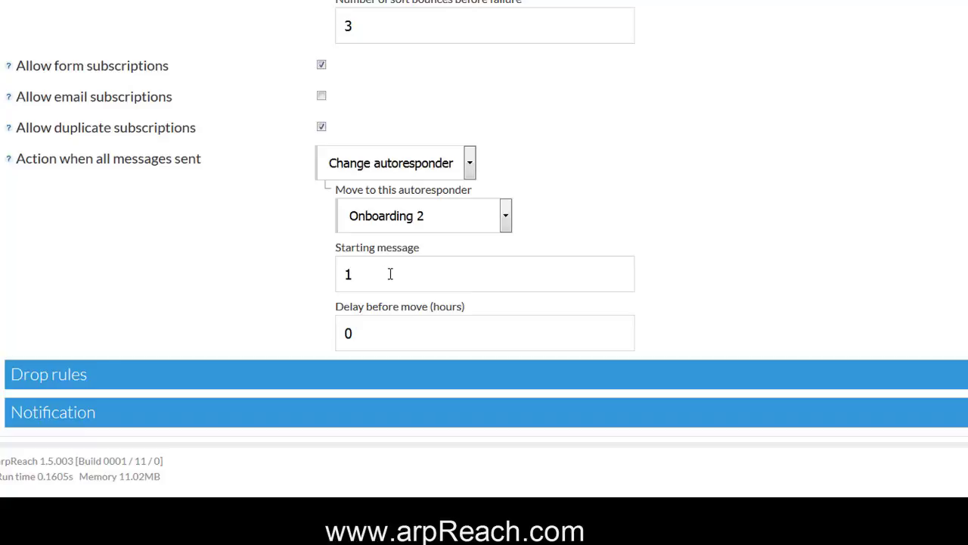
# Review Onboarding 1's drop rules alongside its general settings and options, and leave the settings without saving.
pyautogui.click(88, 376)
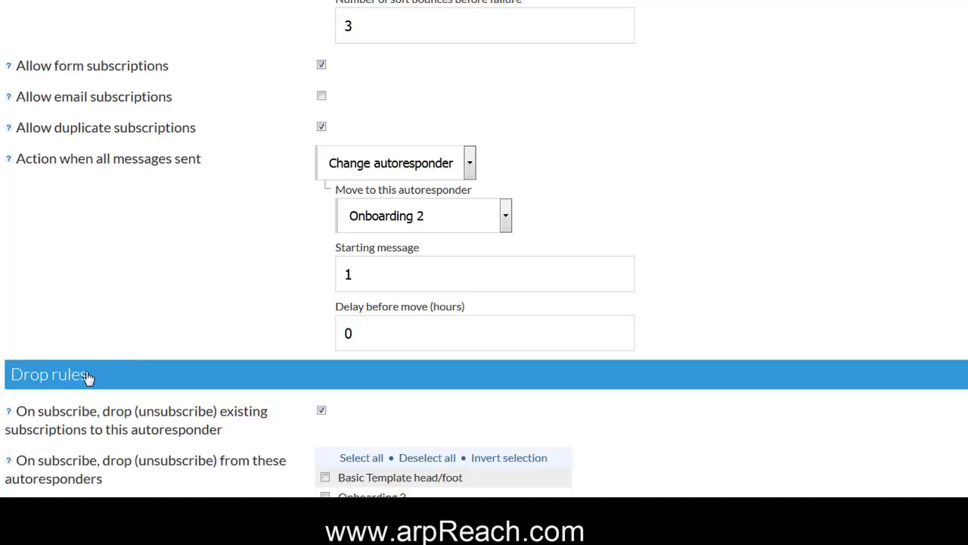
pyautogui.scroll(-3, 204, 277)
pyautogui.scroll(2, 204, 276)
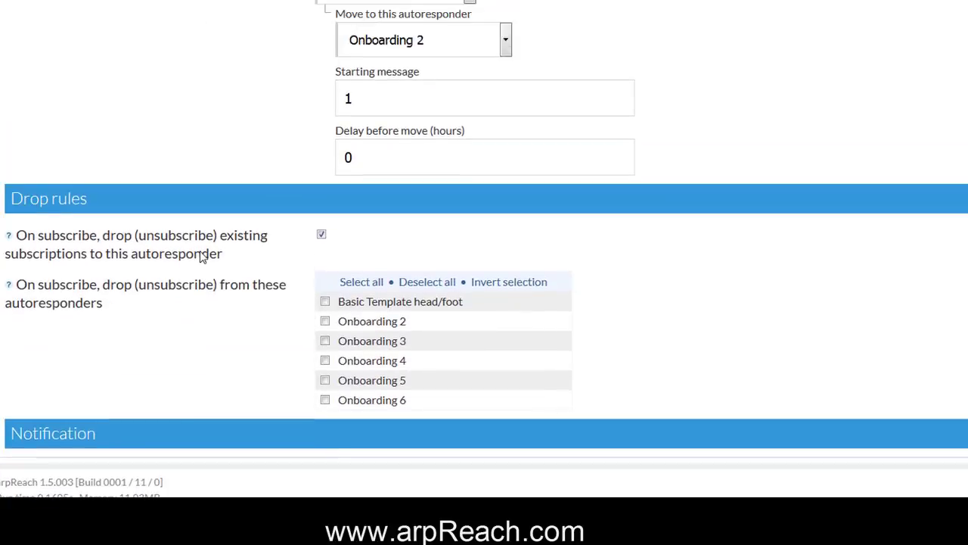
pyautogui.scroll(2, 225, 220)
pyautogui.scroll(3, 224, 220)
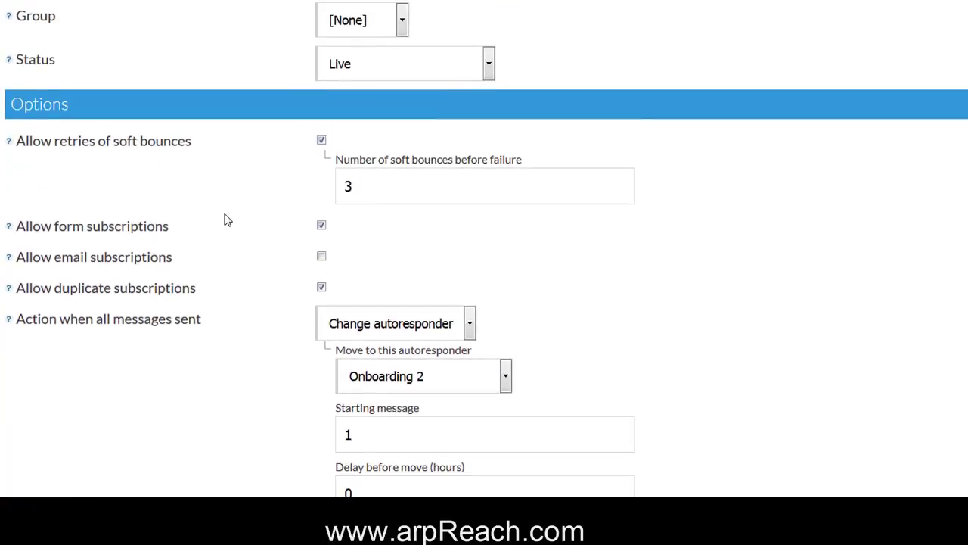
pyautogui.scroll(1, 233, 113)
pyautogui.scroll(3, 232, 112)
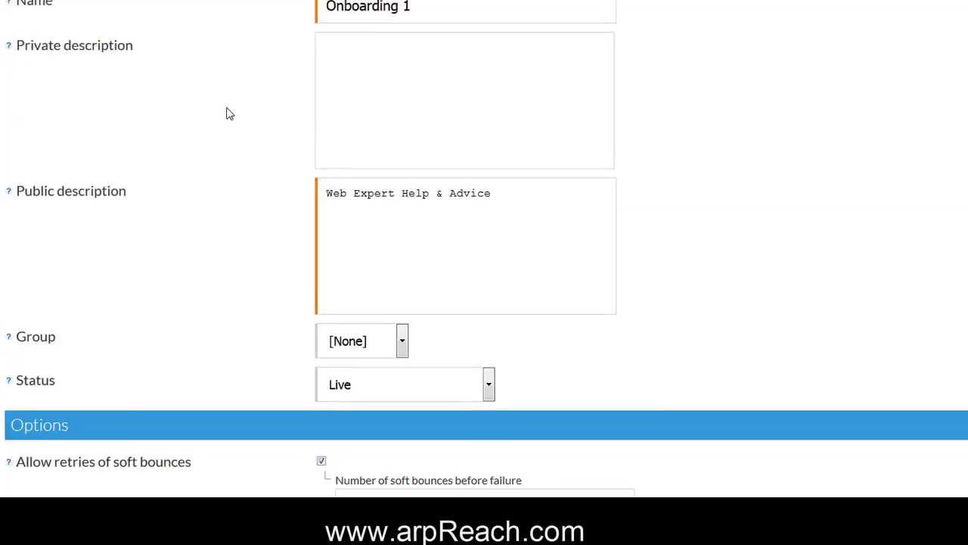
pyautogui.scroll(-4, 220, 123)
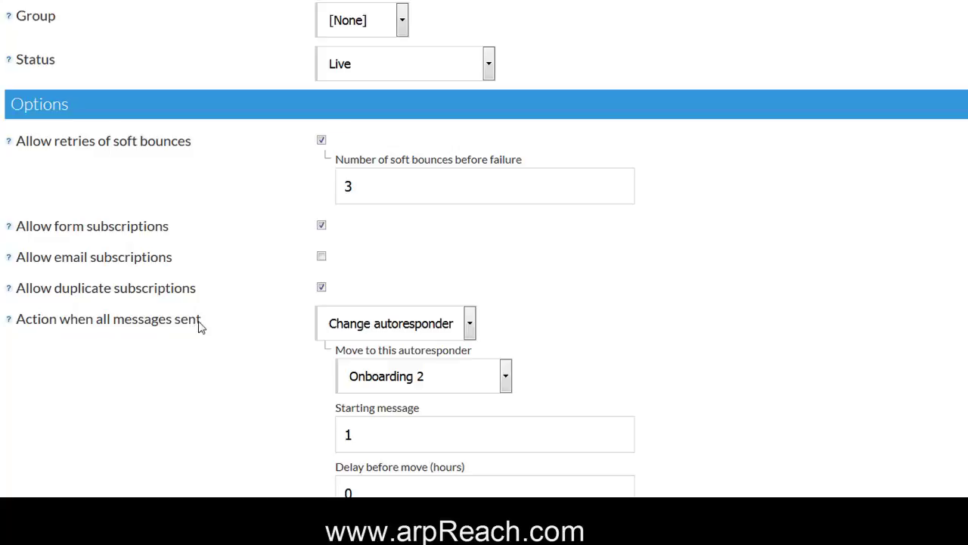
pyautogui.scroll(6, 223, 295)
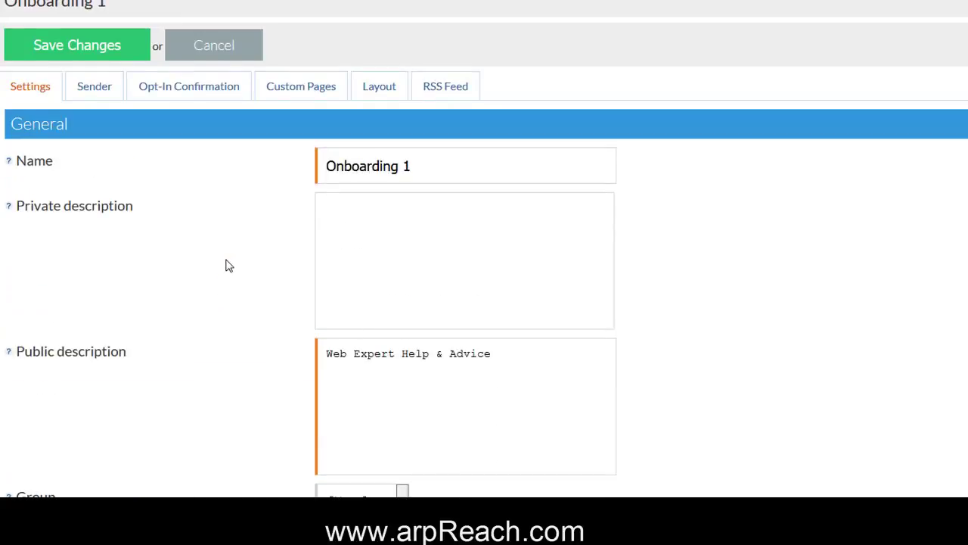
pyautogui.click(212, 46)
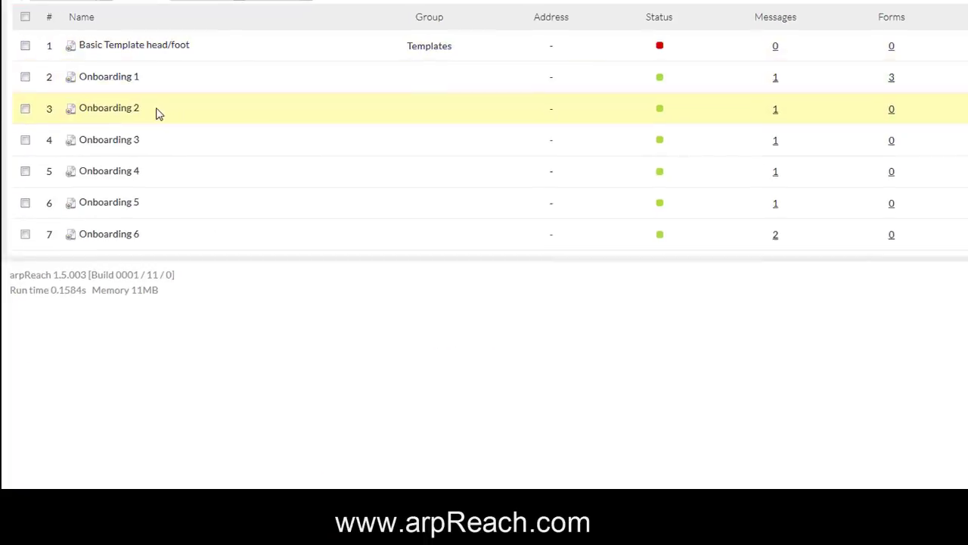
# Open the settings of Onboarding 2 and check its options for the action when all messages are sent.
pyautogui.click(860, 160)
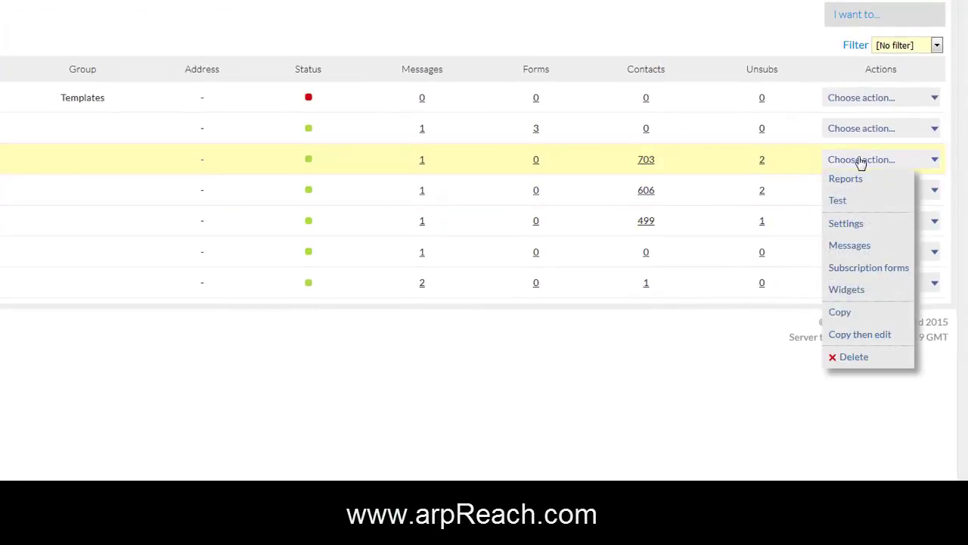
pyautogui.click(845, 224)
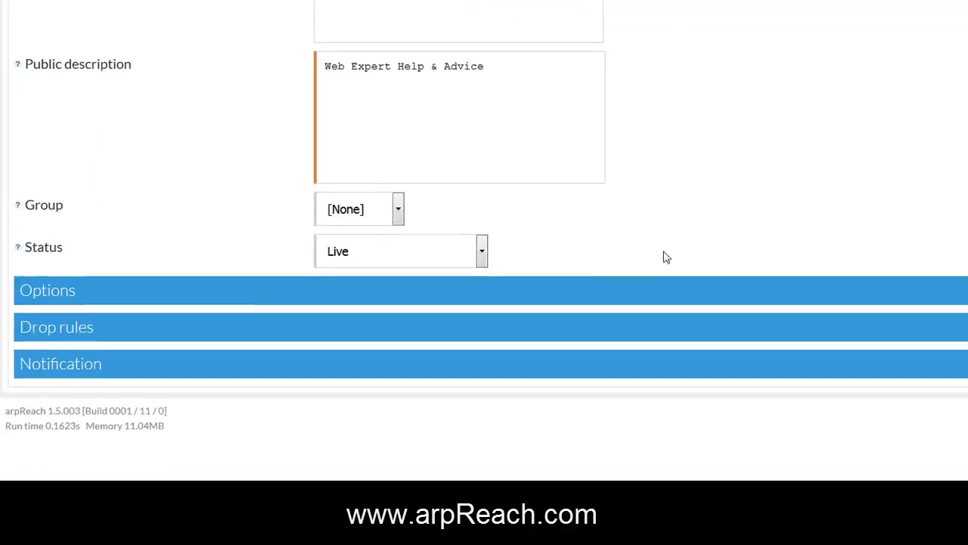
pyautogui.click(86, 294)
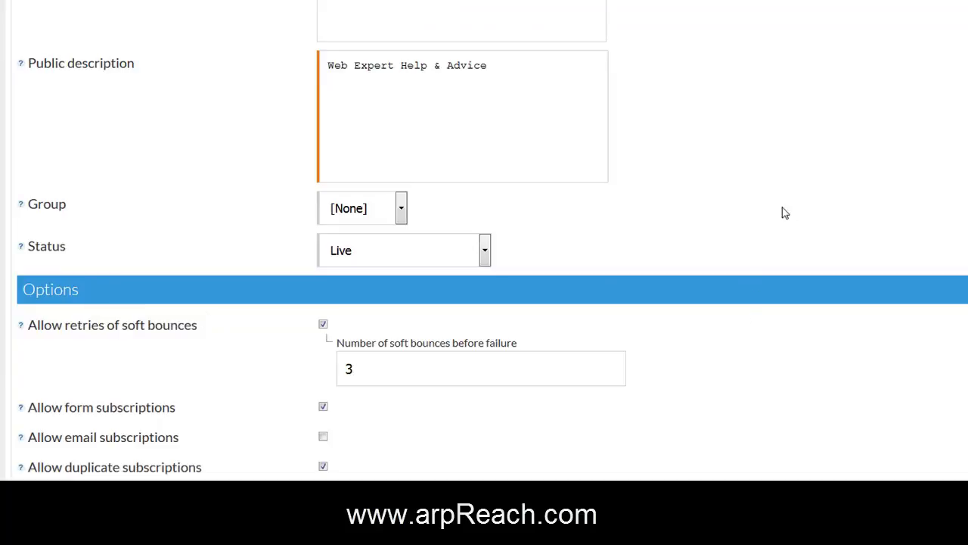
pyautogui.scroll(-3, 783, 208)
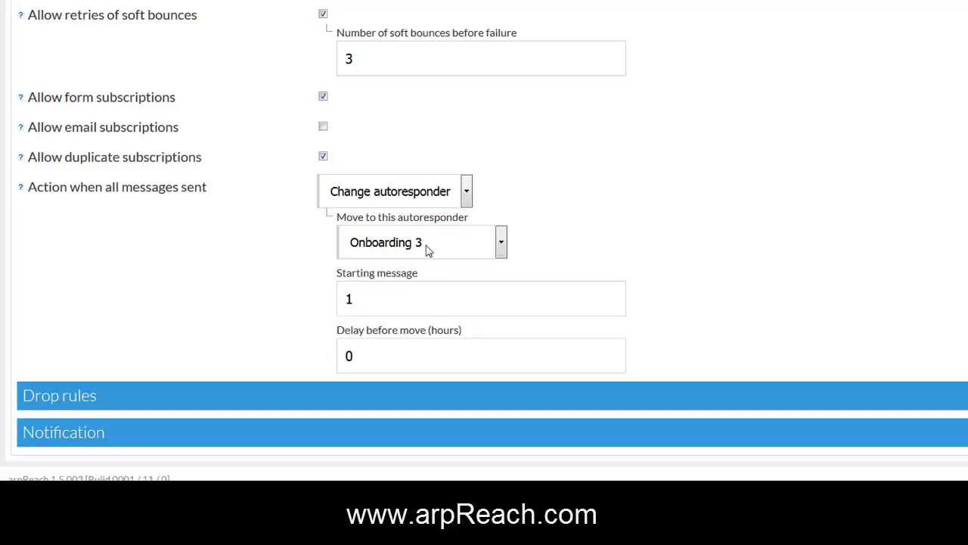
pyautogui.scroll(-3, 242, 222)
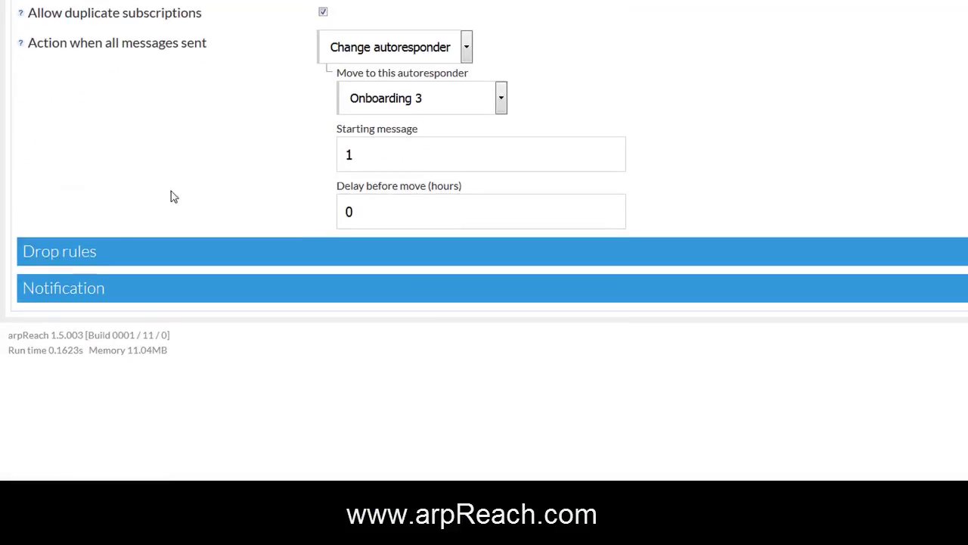
# Expand Onboarding 2's drop rules and examine which autoresponders contacts are dropped from on subscribing.
pyautogui.click(95, 252)
pyautogui.scroll(-2, 819, 382)
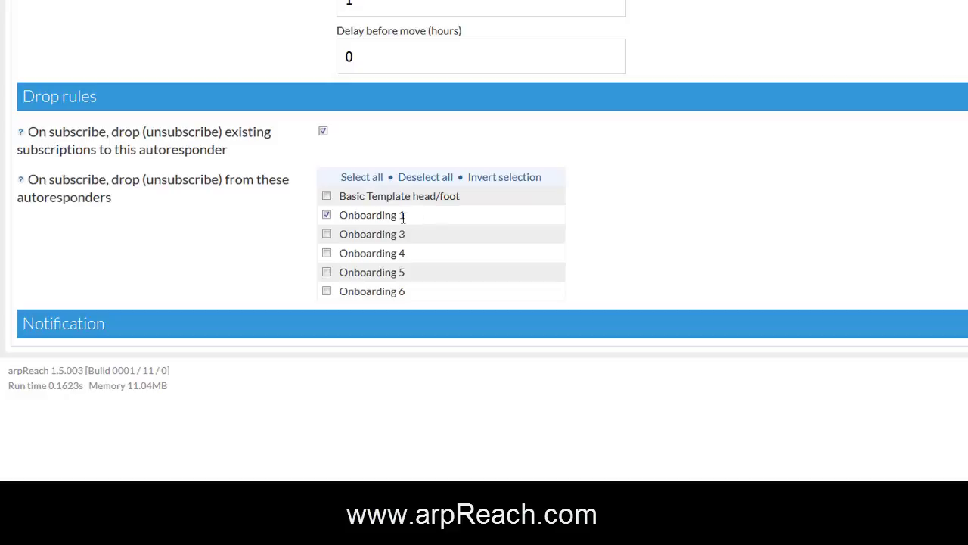
pyautogui.moveTo(407, 216); pyautogui.dragTo(341, 215)
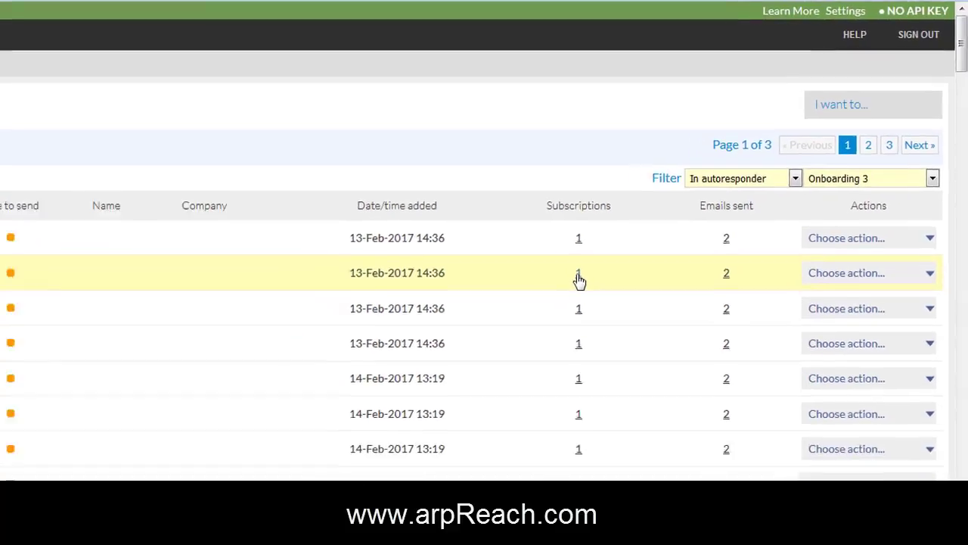
# View the subscriptions of the fourth contact in the Onboarding 3 contact list, and return from that page.
pyautogui.click(540, 302)
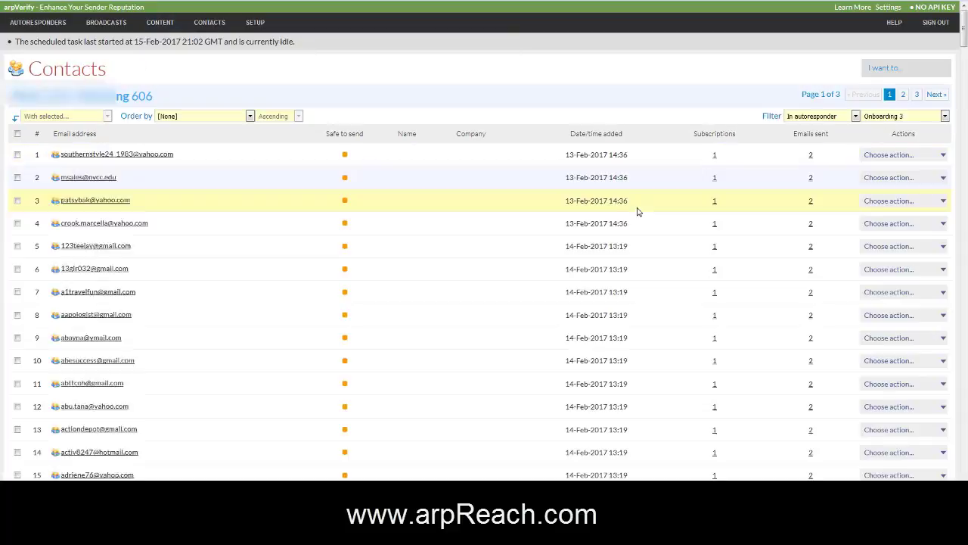
pyautogui.click(715, 227)
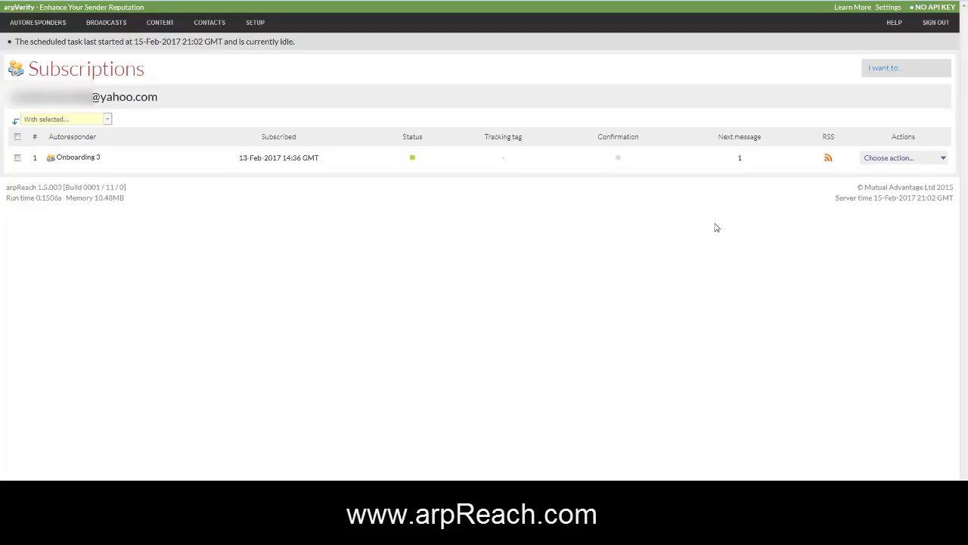
pyautogui.hotkey('alt', 'Left')
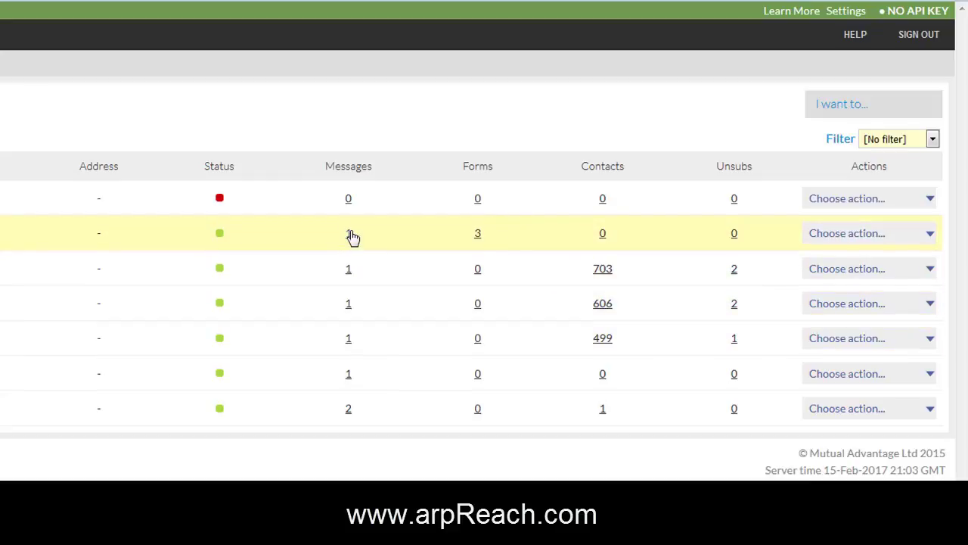
# View the overview report of Onboarding 1's follow-up message and return to the autoresponder list.
pyautogui.click(350, 237)
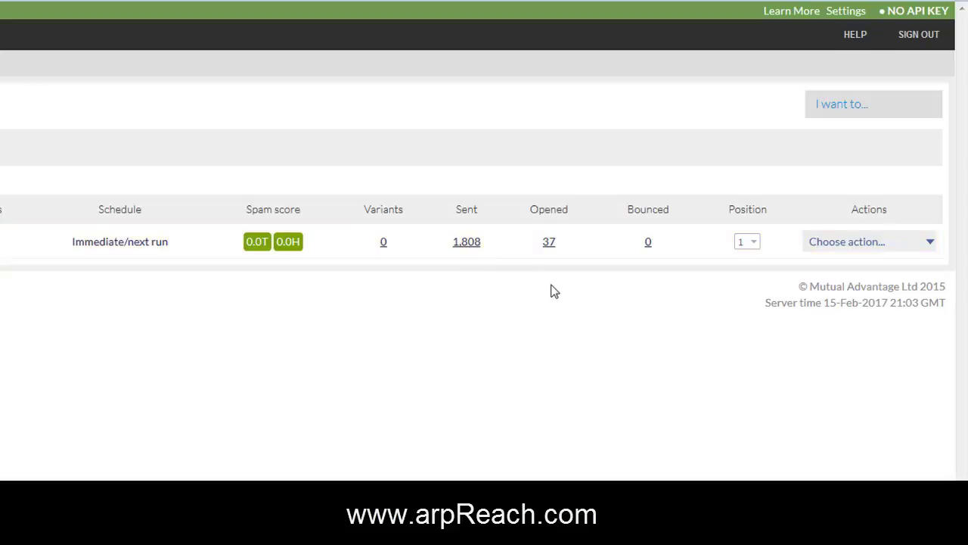
pyautogui.click(839, 244)
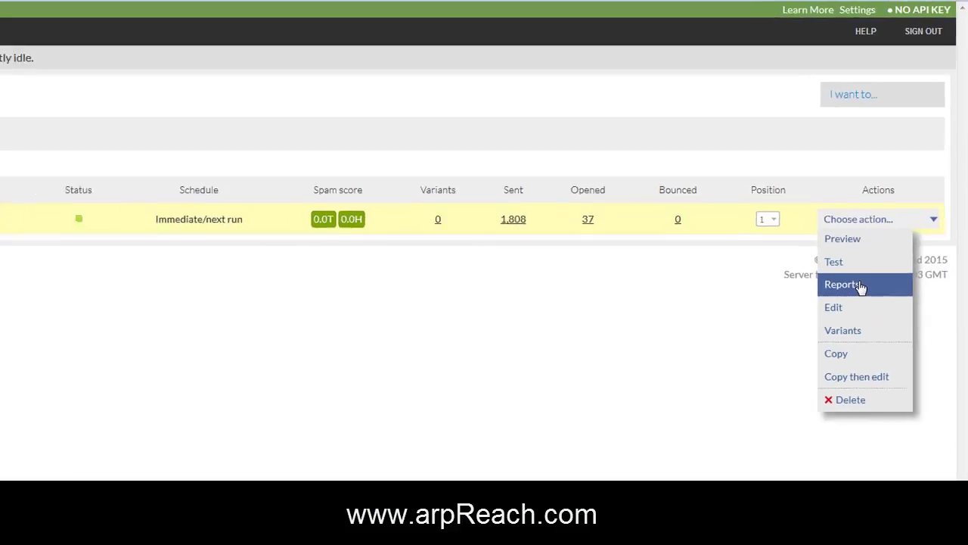
pyautogui.click(848, 314)
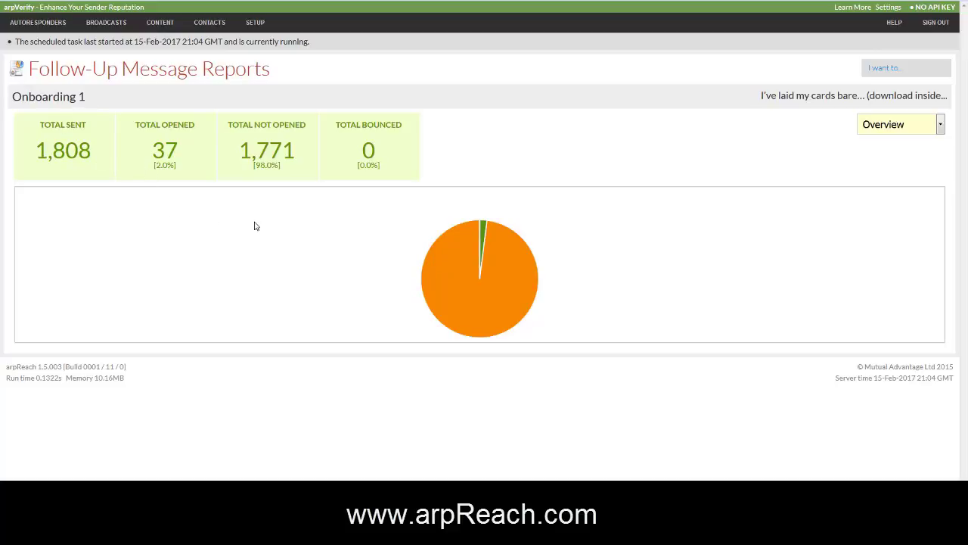
pyautogui.hotkey('alt', 'Left')
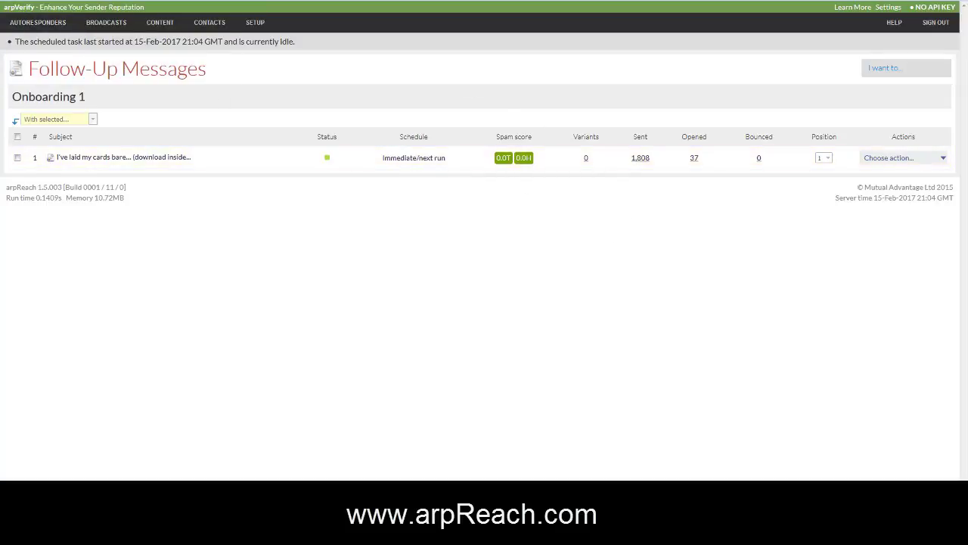
pyautogui.hotkey('alt', 'Left')
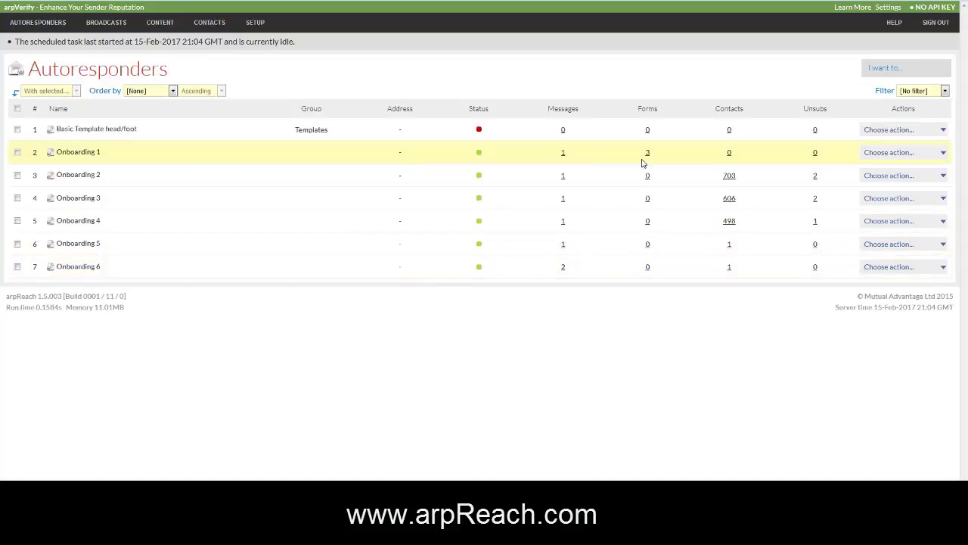